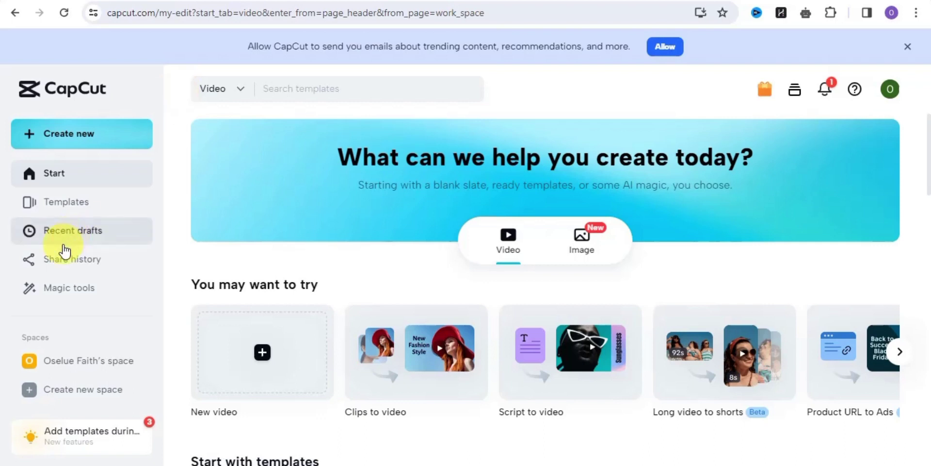
Step: From Magic tools, launch AI Characters to open a new project with the avatar library
{"action": "left_click", "coordinate": [48, 287]}
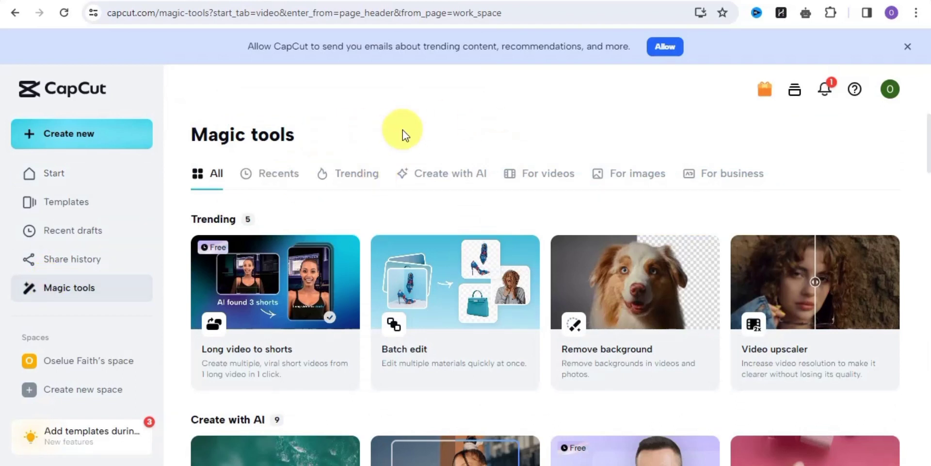
{"action": "left_click_drag", "start_coordinate": [928, 123], "coordinate": [928, 131]}
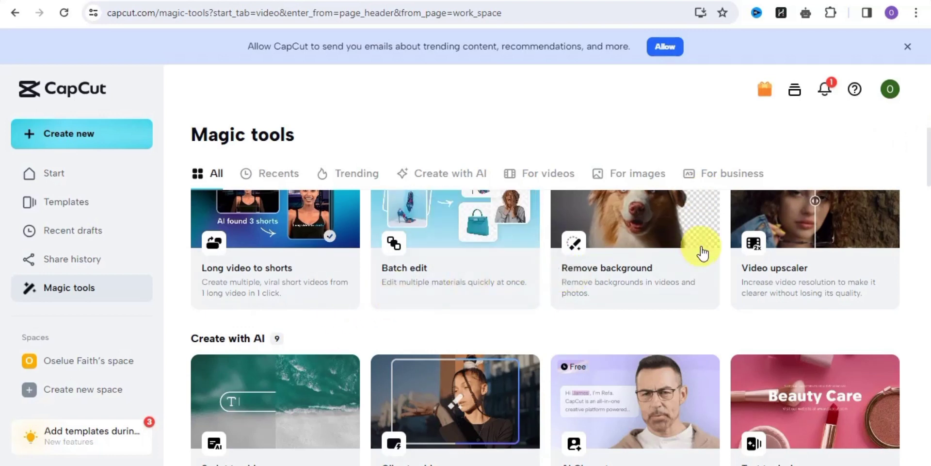
{"action": "left_click_drag", "start_coordinate": [928, 159], "coordinate": [928, 176]}
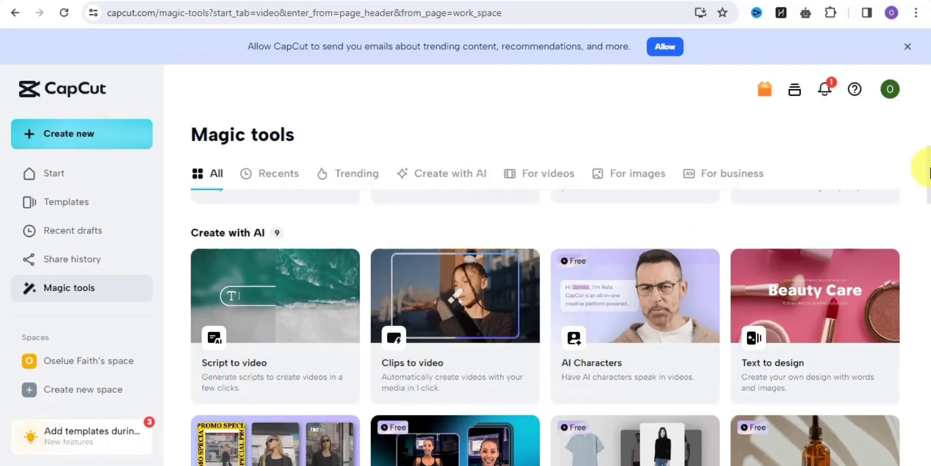
{"action": "scroll", "coordinate": [928, 177], "scroll_direction": "down", "scroll_amount": 3}
{"action": "scroll", "coordinate": [929, 176], "scroll_direction": "up", "scroll_amount": 4}
{"action": "scroll", "coordinate": [929, 170], "scroll_direction": "down", "scroll_amount": 2}
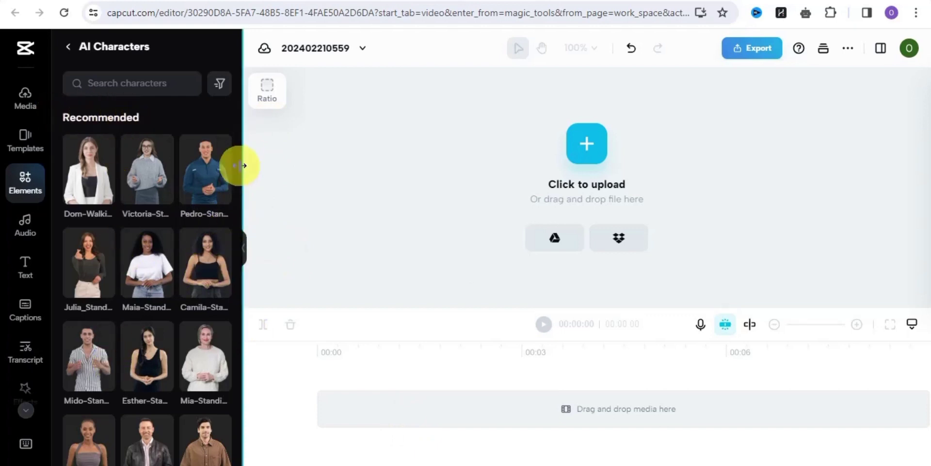
Step: Add the Victoria-Standing avatar in the pink dress to the timeline and set the ratio to 16:9
{"action": "scroll", "coordinate": [236, 199], "scroll_direction": "down", "scroll_amount": 3}
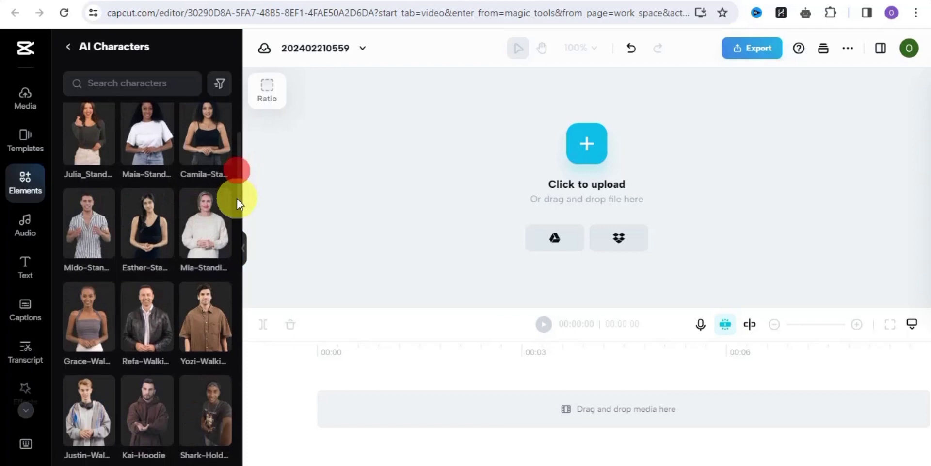
{"action": "scroll", "coordinate": [237, 200], "scroll_direction": "down", "scroll_amount": 3}
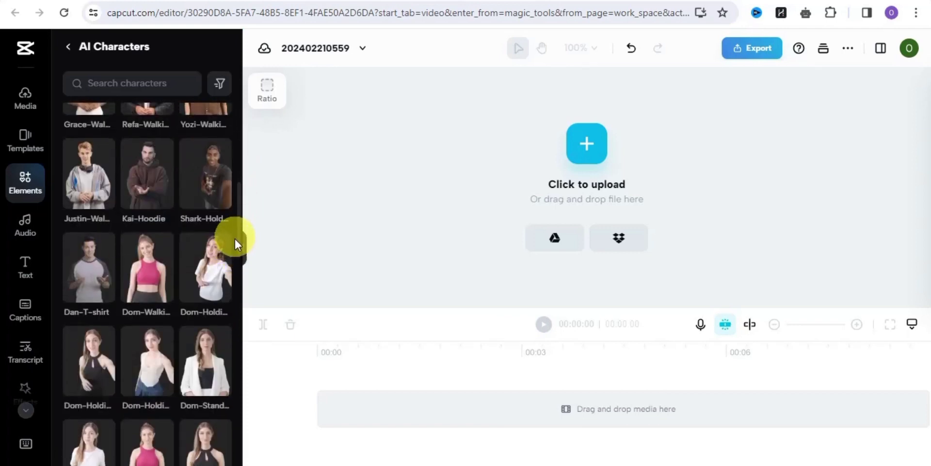
{"action": "scroll", "coordinate": [237, 261], "scroll_direction": "down", "scroll_amount": 3}
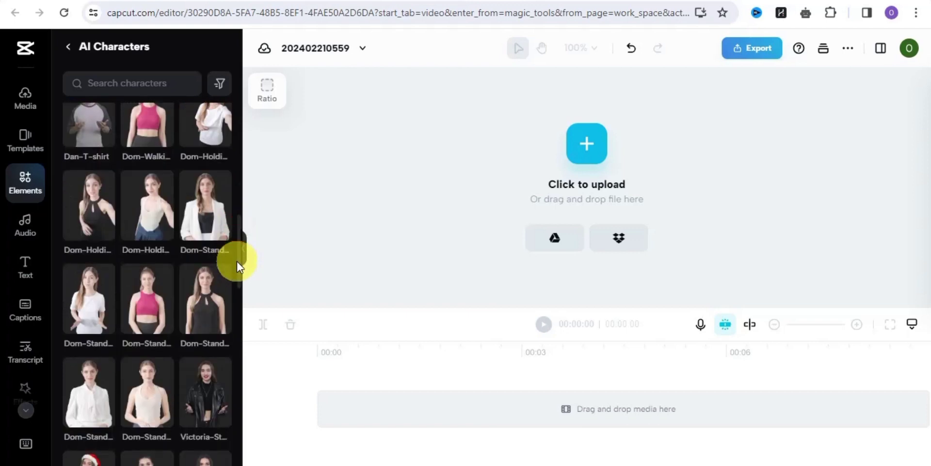
{"action": "scroll", "coordinate": [237, 272], "scroll_direction": "down", "scroll_amount": 2}
{"action": "left_click", "coordinate": [201, 403]}
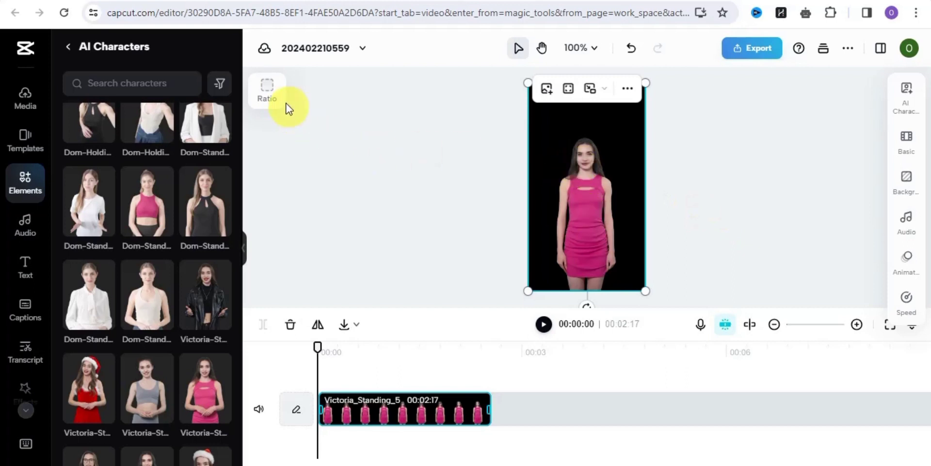
{"action": "left_click", "coordinate": [268, 96]}
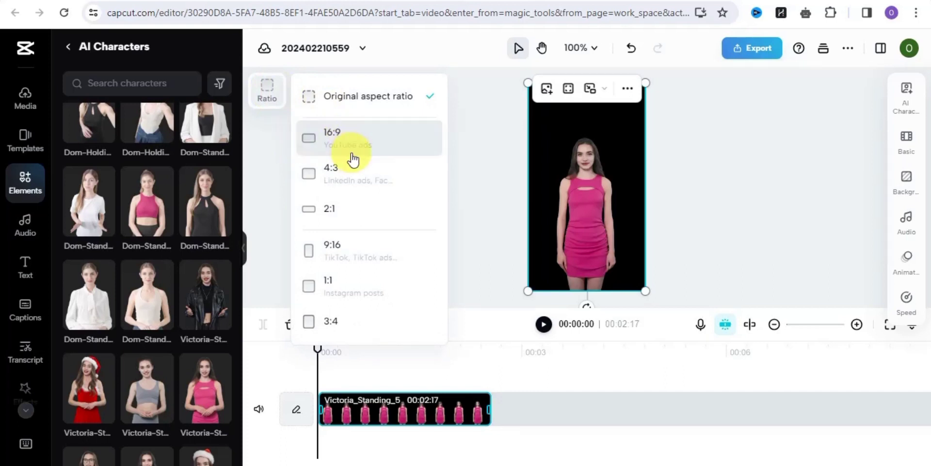
{"action": "left_click", "coordinate": [387, 153]}
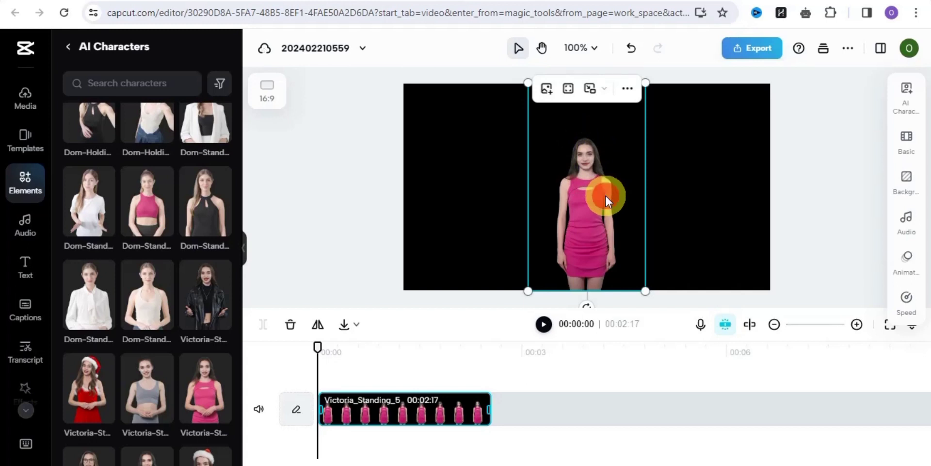
Step: Preview Half body, Close up and Circle frame framing for Victoria, then choose Full body
{"action": "left_click", "coordinate": [907, 93]}
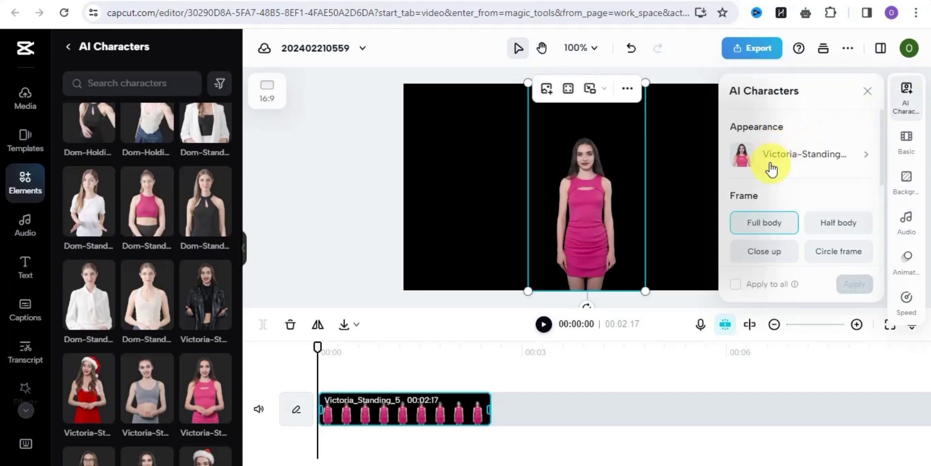
{"action": "left_click", "coordinate": [883, 168]}
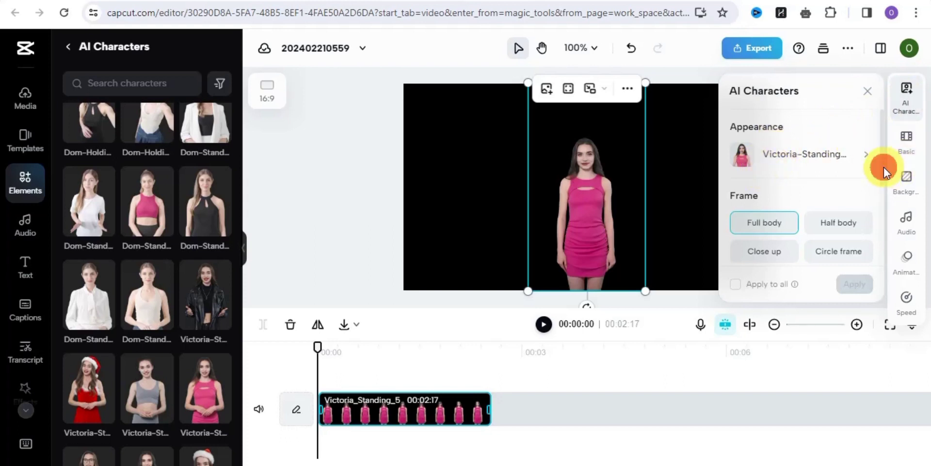
{"action": "left_click_drag", "start_coordinate": [883, 165], "coordinate": [884, 190]}
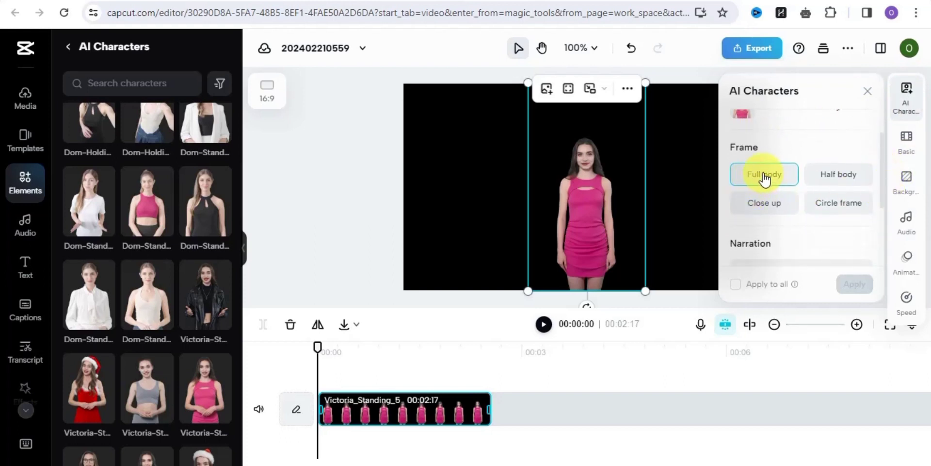
{"action": "left_click", "coordinate": [821, 177]}
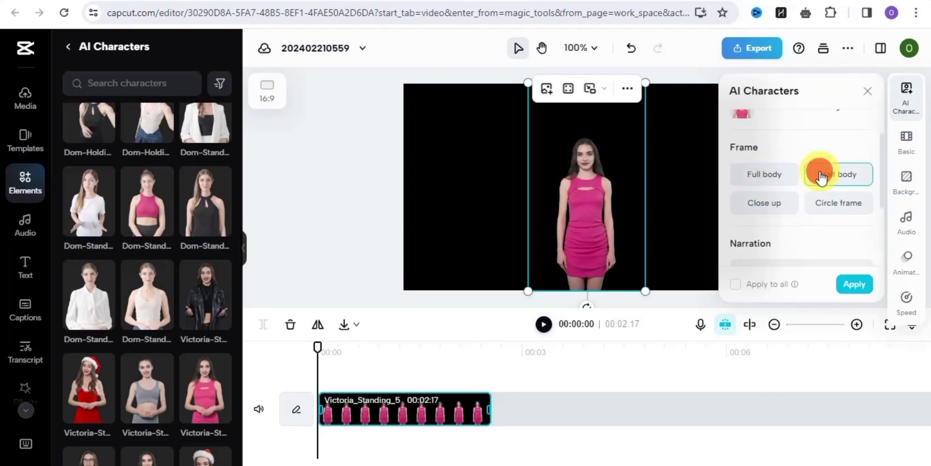
{"action": "left_click", "coordinate": [764, 206]}
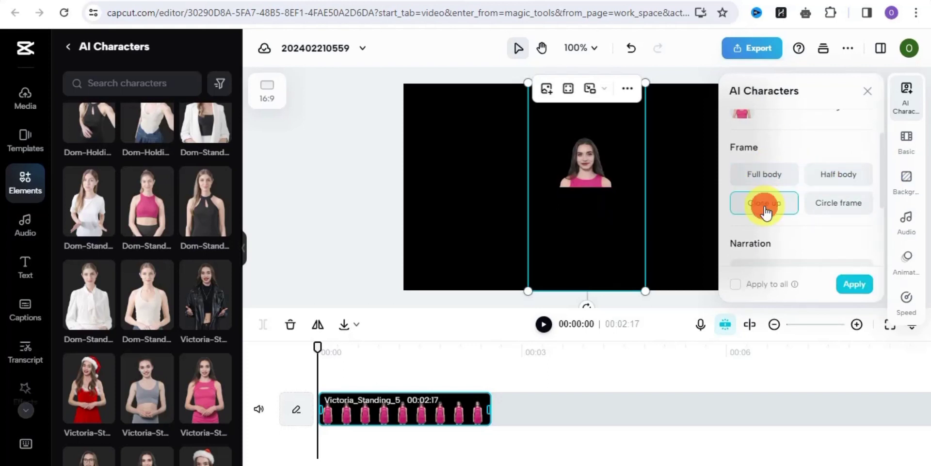
{"action": "left_click", "coordinate": [841, 207]}
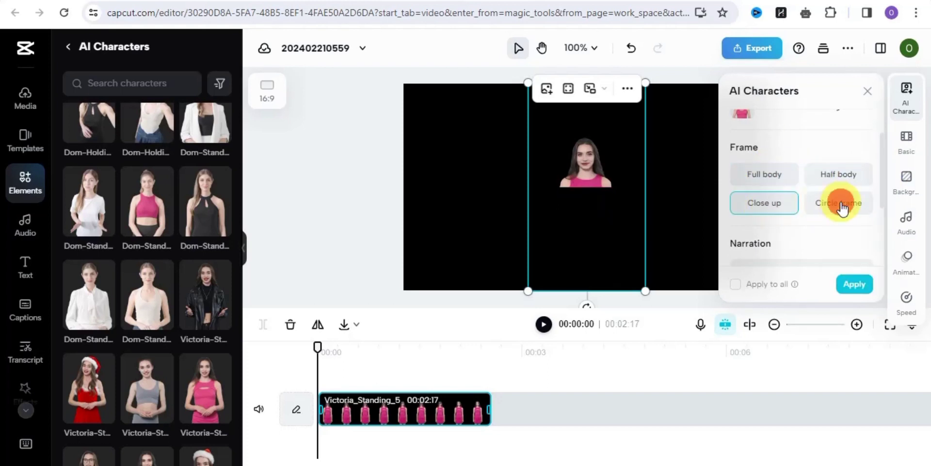
{"action": "left_click", "coordinate": [774, 178]}
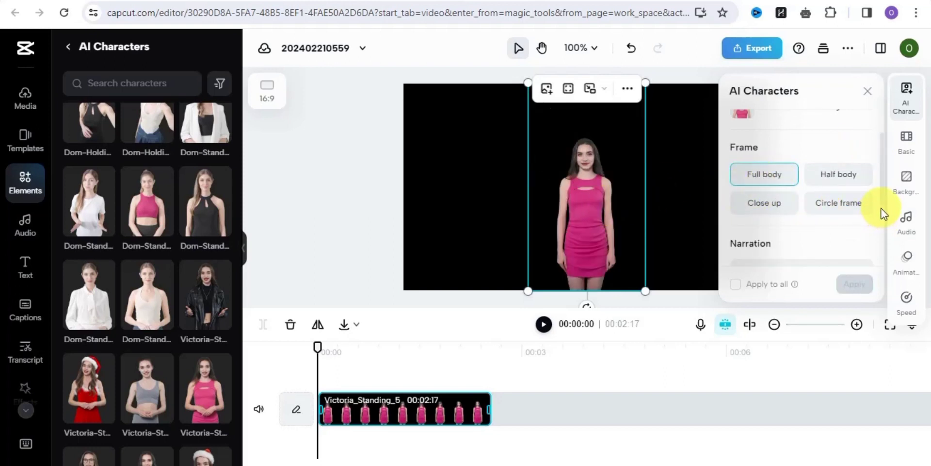
Step: Paste the narration script about creating AI talking avatars into the avatar's text box
{"action": "scroll", "coordinate": [883, 201], "scroll_direction": "down", "scroll_amount": 3}
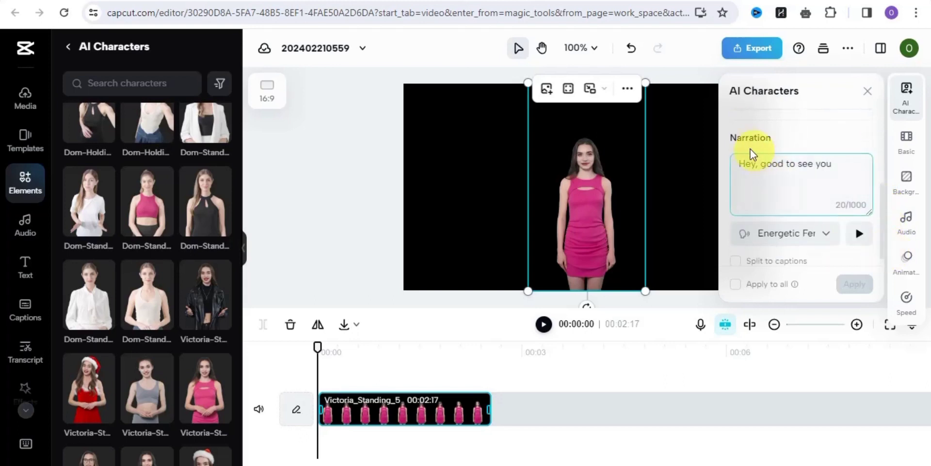
{"action": "left_click", "coordinate": [837, 166]}
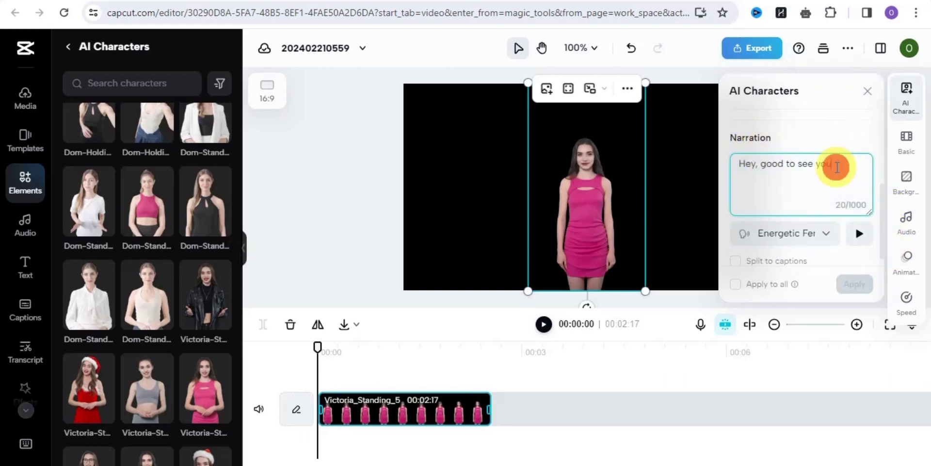
{"action": "type", "text": ","}
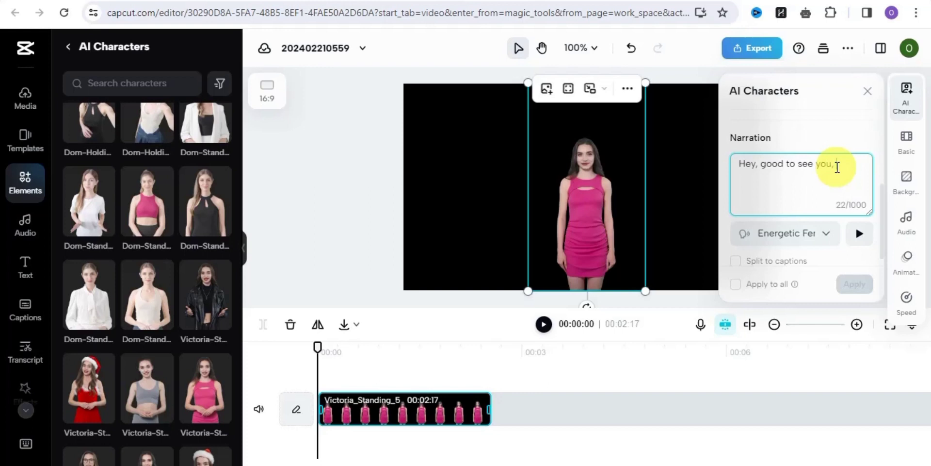
{"action": "right_click", "coordinate": [835, 167]}
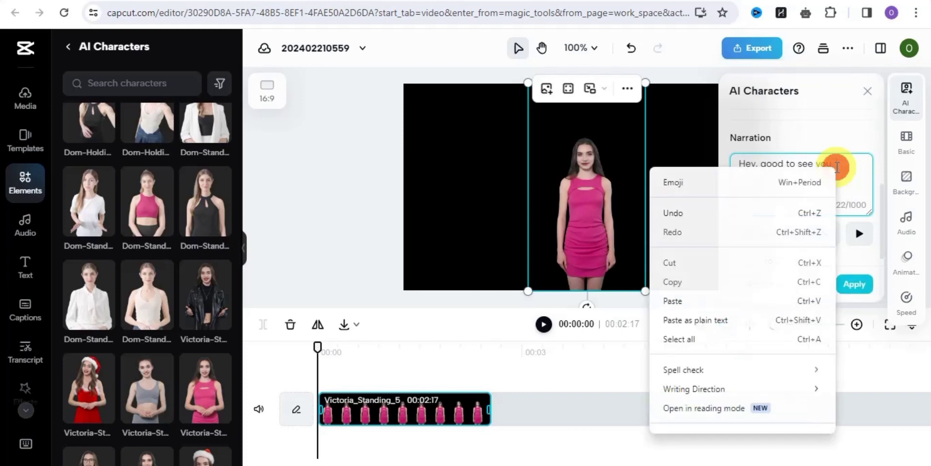
{"action": "left_click", "coordinate": [712, 301]}
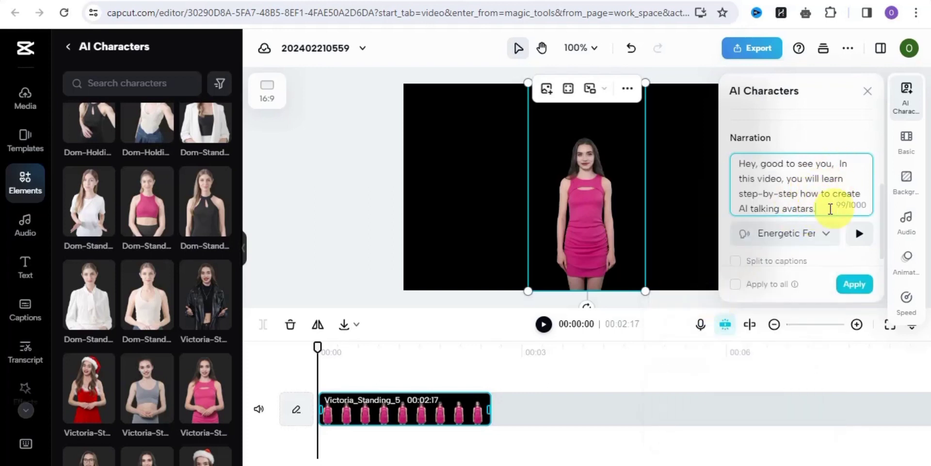
Step: Keep the Energetic Female voice, apply the settings to all clips, and generate the speech
{"action": "left_click", "coordinate": [827, 233]}
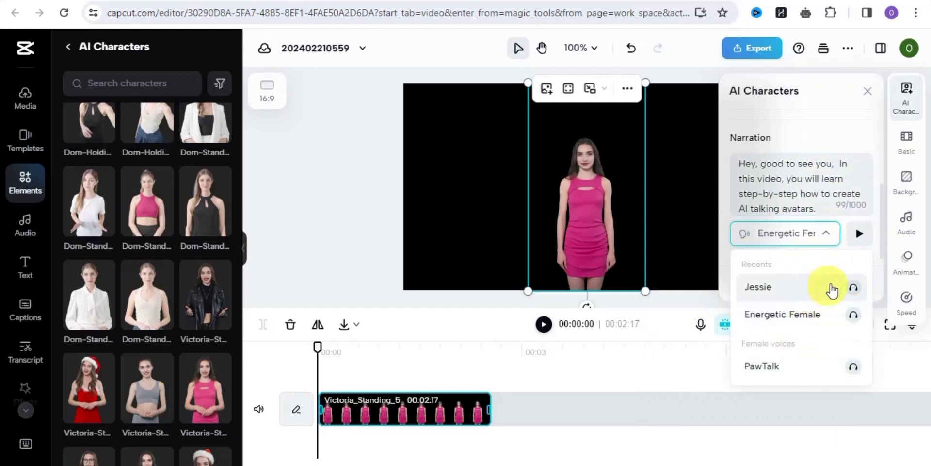
{"action": "left_click", "coordinate": [827, 235]}
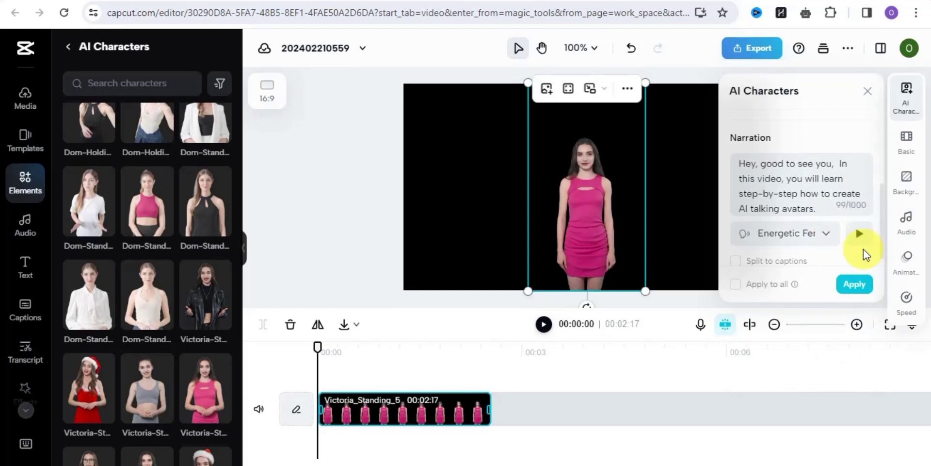
{"action": "scroll", "coordinate": [883, 207], "scroll_direction": "down", "scroll_amount": 1}
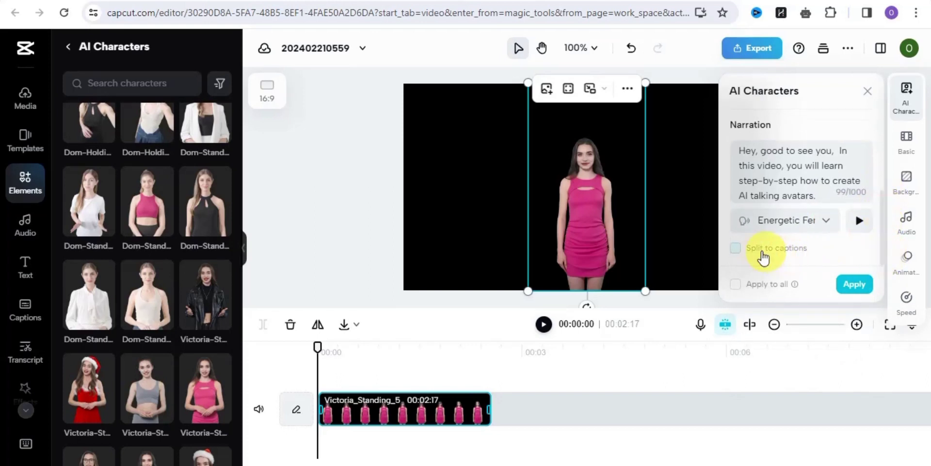
{"action": "left_click", "coordinate": [736, 284]}
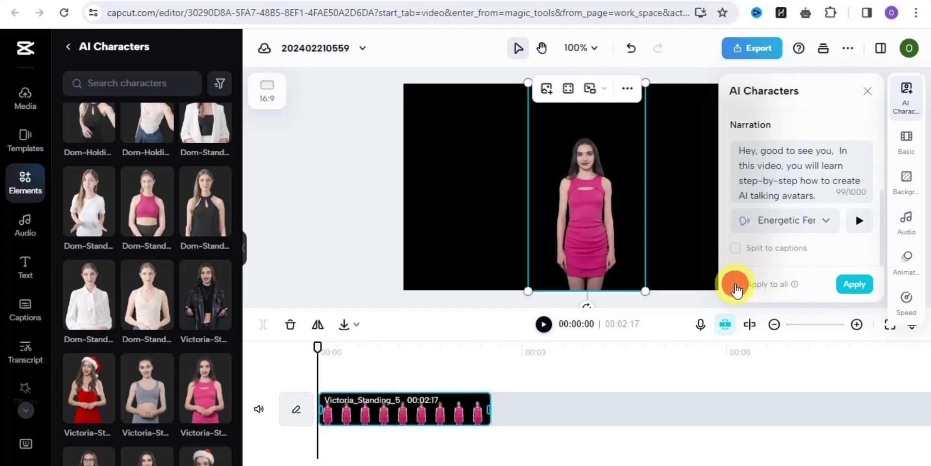
{"action": "left_click", "coordinate": [855, 284]}
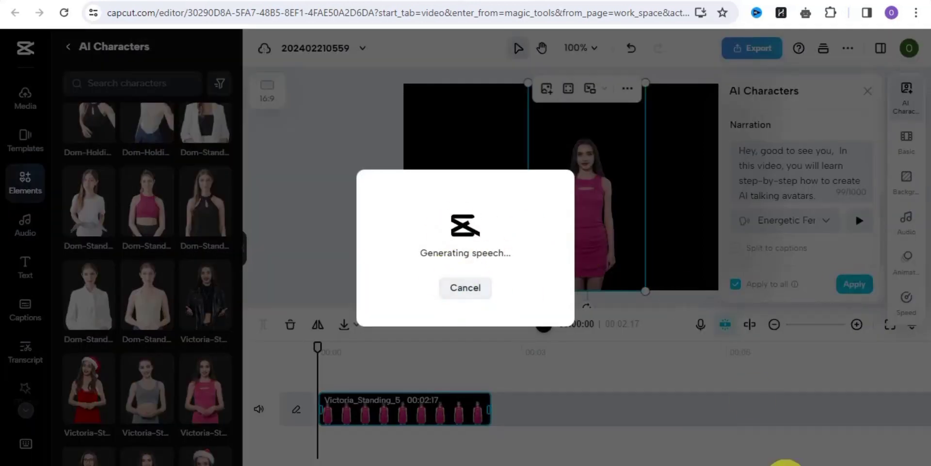
{"action": "left_click", "coordinate": [796, 463]}
{"action": "left_click", "coordinate": [806, 426]}
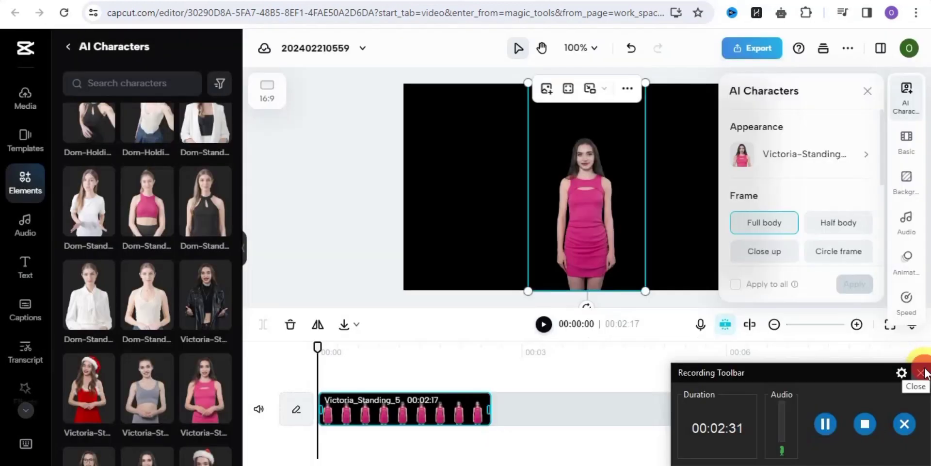
{"action": "left_click", "coordinate": [921, 372]}
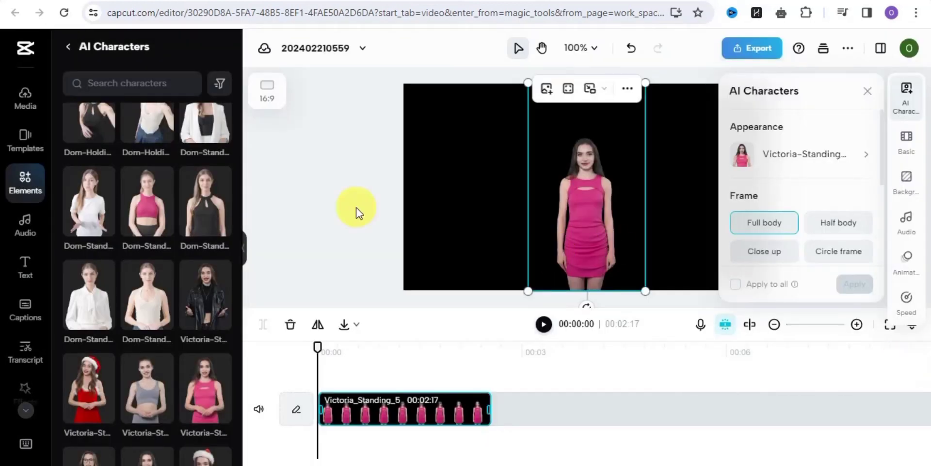
{"action": "left_click", "coordinate": [447, 159]}
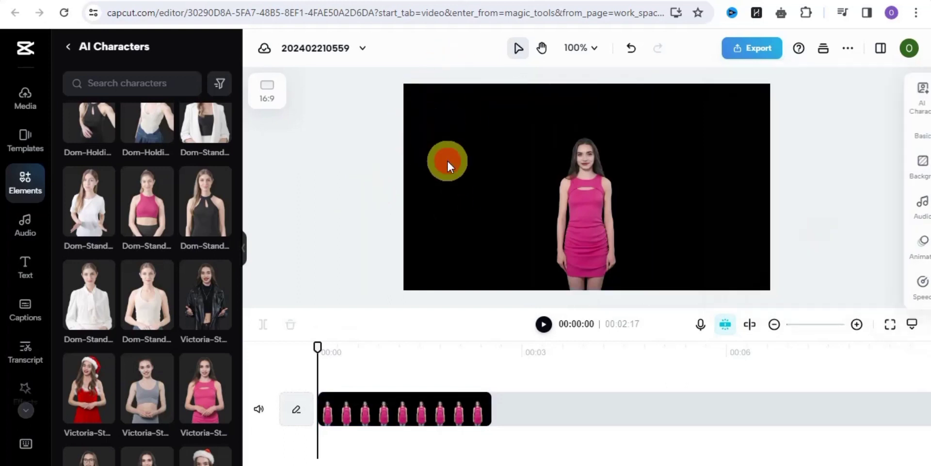
Step: Upload the autumn forest image from this computer into Media and onto the timeline
{"action": "left_click", "coordinate": [40, 110]}
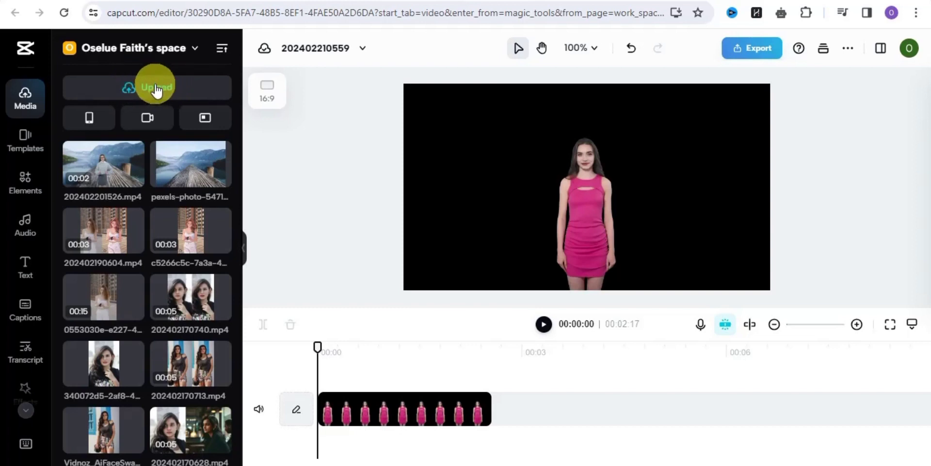
{"action": "left_click", "coordinate": [155, 88]}
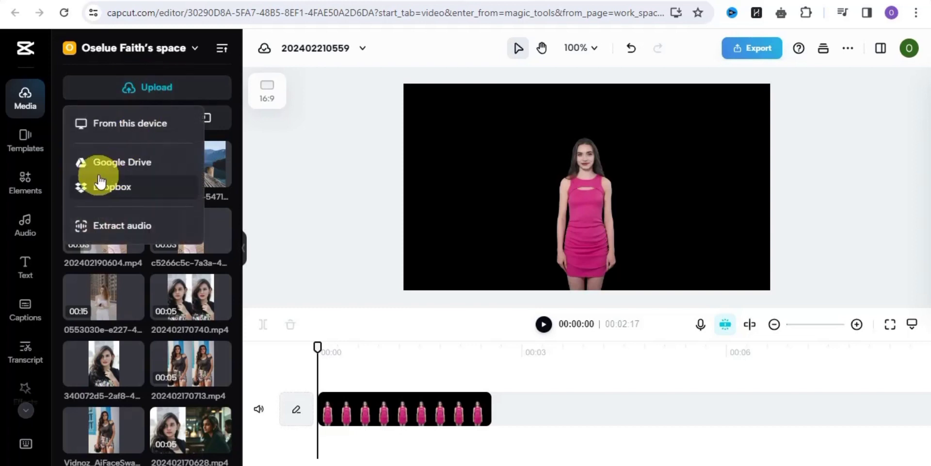
{"action": "left_click", "coordinate": [124, 128]}
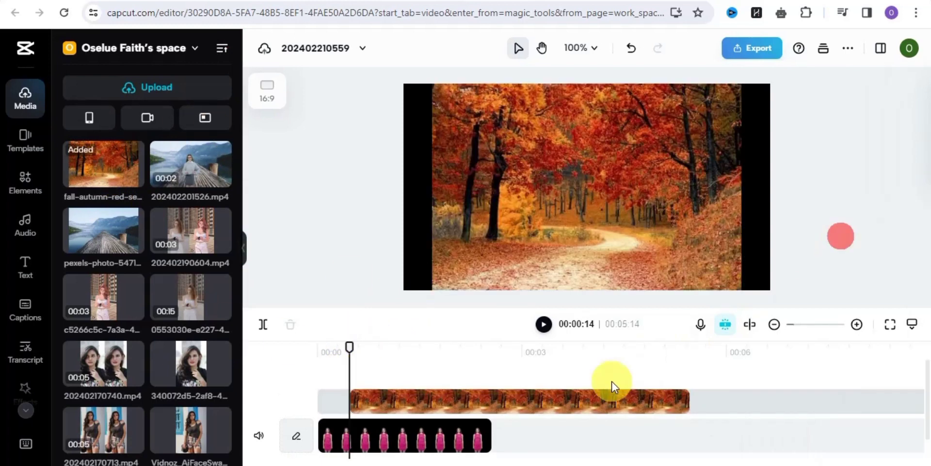
Step: Move the Victoria avatar clip onto the track above the autumn background
{"action": "left_click", "coordinate": [573, 397]}
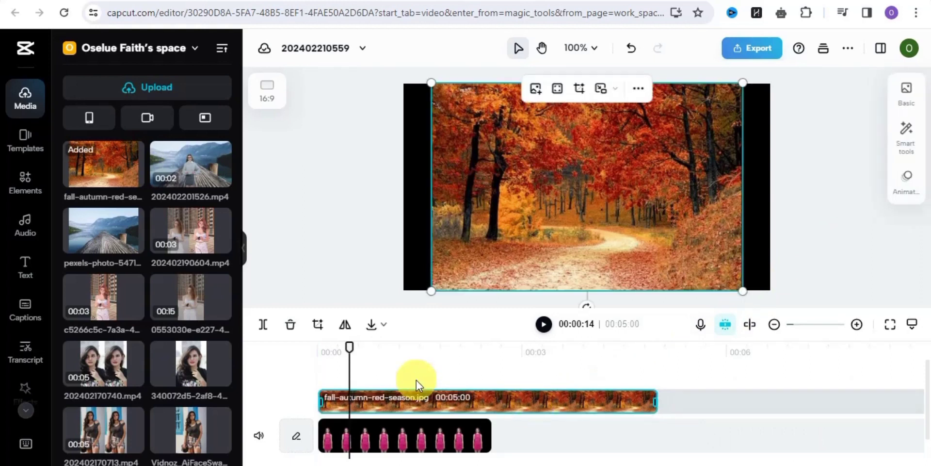
{"action": "left_click_drag", "start_coordinate": [348, 344], "coordinate": [311, 346]}
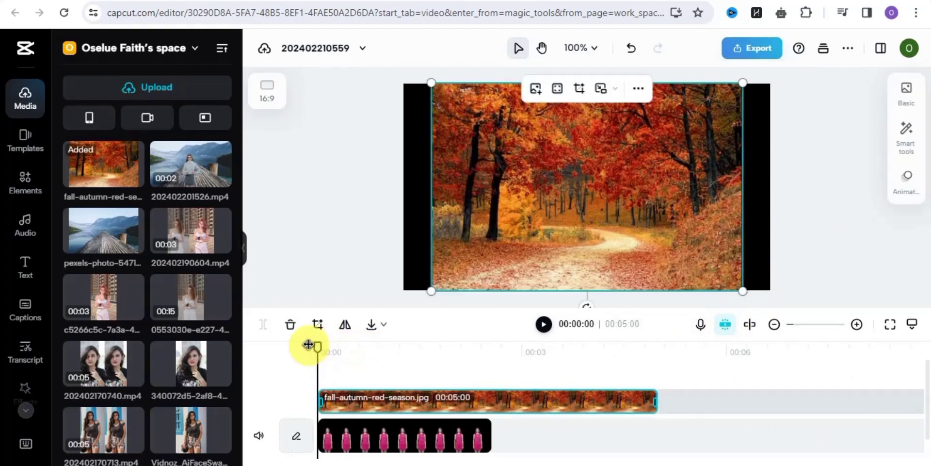
{"action": "left_click_drag", "start_coordinate": [378, 444], "coordinate": [355, 382]}
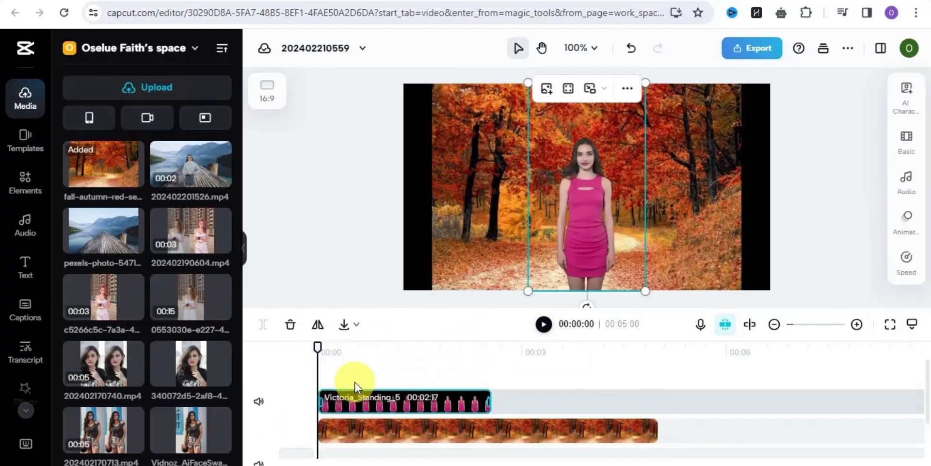
Step: Stretch the autumn background to fill the 16:9 frame and nudge the avatar slightly up
{"action": "left_click", "coordinate": [515, 153]}
{"action": "left_click_drag", "start_coordinate": [432, 83], "coordinate": [394, 86]}
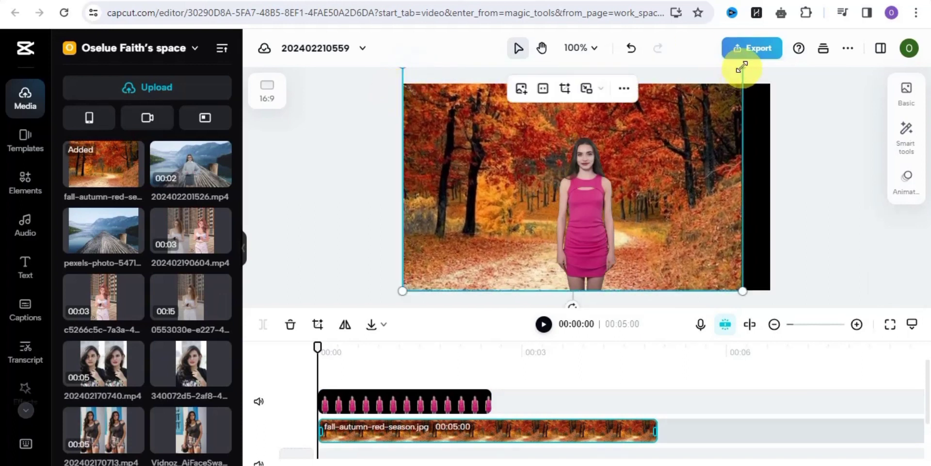
{"action": "left_click_drag", "start_coordinate": [743, 68], "coordinate": [784, 71]}
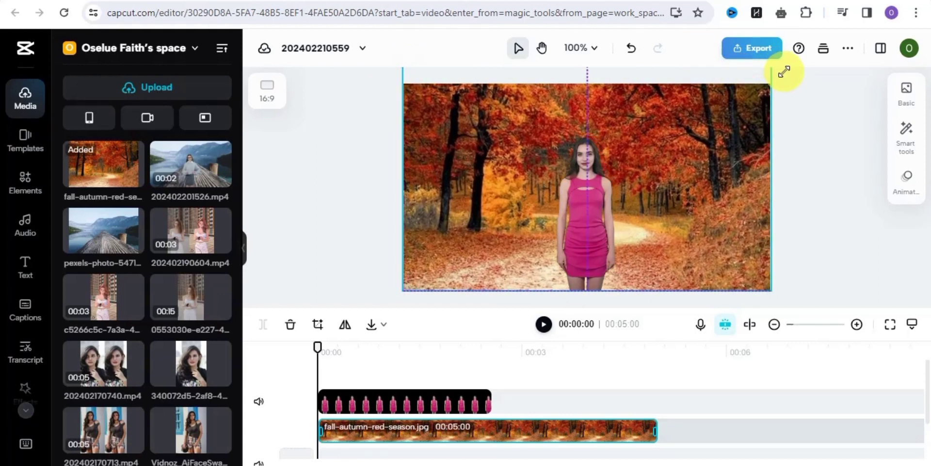
{"action": "mouse_move", "coordinate": [590, 196]}
{"action": "left_mouse_down"}
{"action": "mouse_move", "coordinate": [589, 184]}
{"action": "mouse_move", "coordinate": [586, 199]}
{"action": "left_mouse_up"}
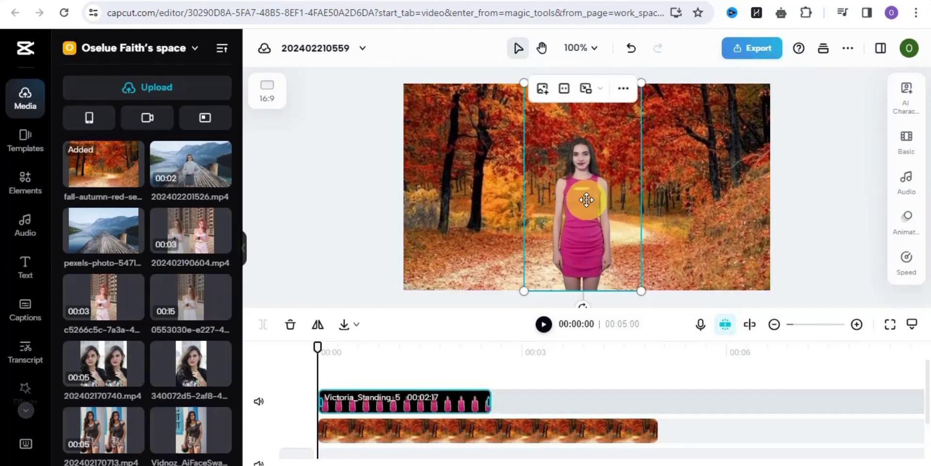
{"action": "left_click", "coordinate": [360, 219]}
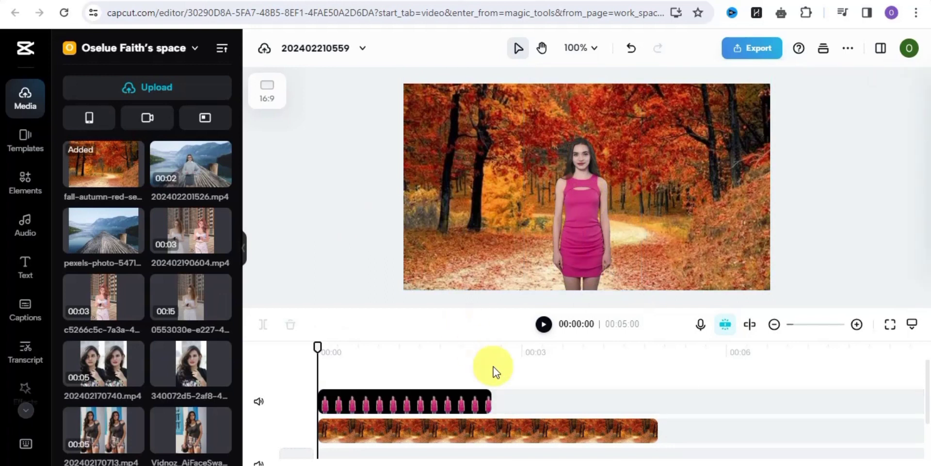
Step: Trim the background clip to end at 00:02:17, matching the avatar clip
{"action": "left_click", "coordinate": [634, 421]}
{"action": "left_click_drag", "start_coordinate": [656, 430], "coordinate": [497, 423]}
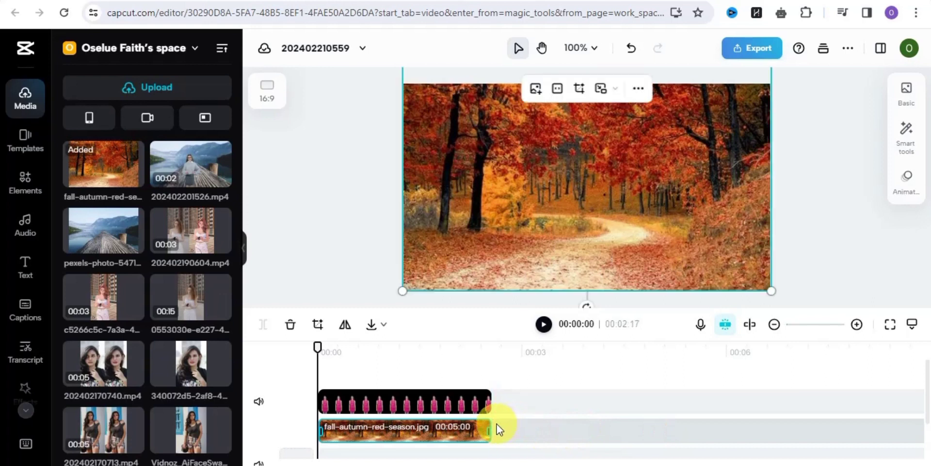
{"action": "left_click", "coordinate": [345, 304]}
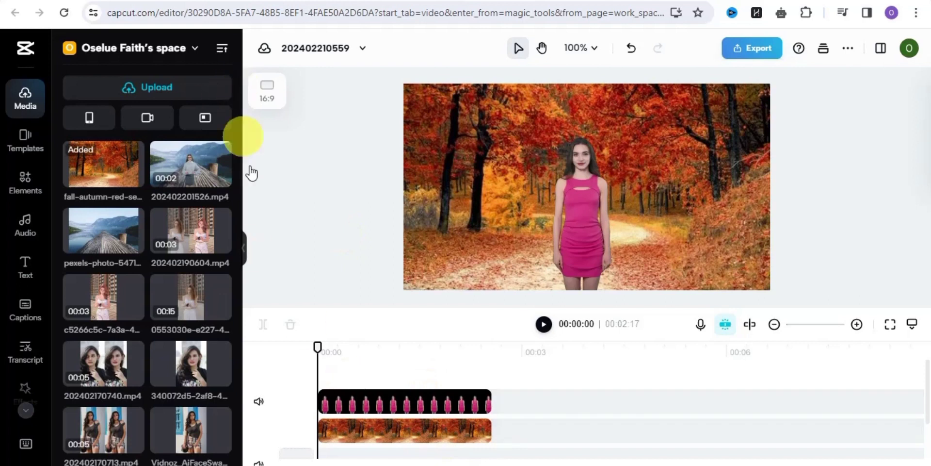
Step: Generate English (US) auto captions from the avatar's speech, then show the Audio music library
{"action": "left_click", "coordinate": [25, 314]}
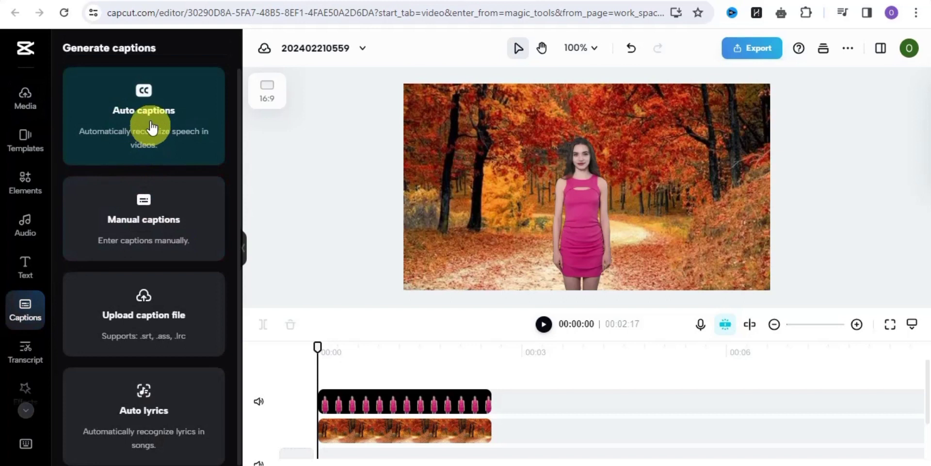
{"action": "left_click", "coordinate": [151, 136]}
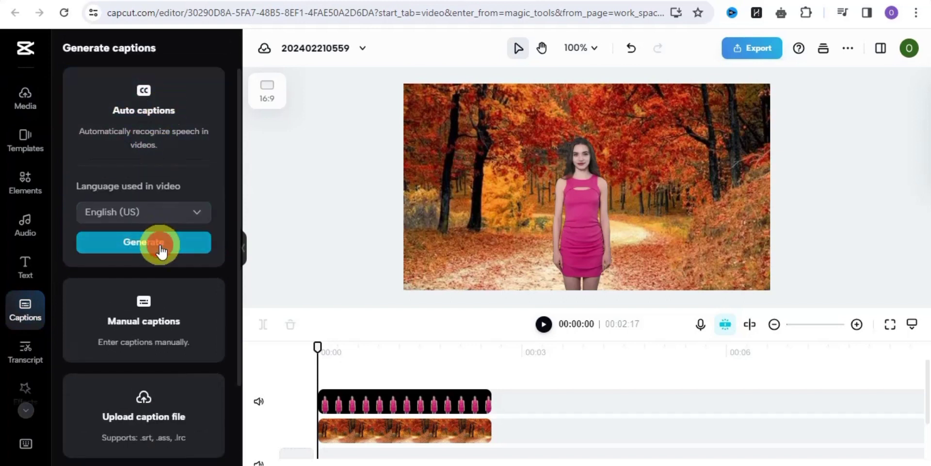
{"action": "left_click", "coordinate": [161, 249]}
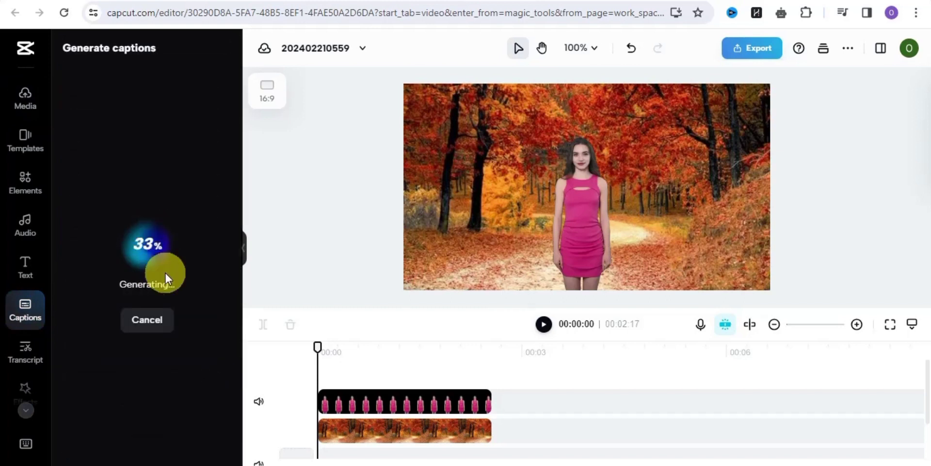
{"action": "left_click", "coordinate": [339, 180]}
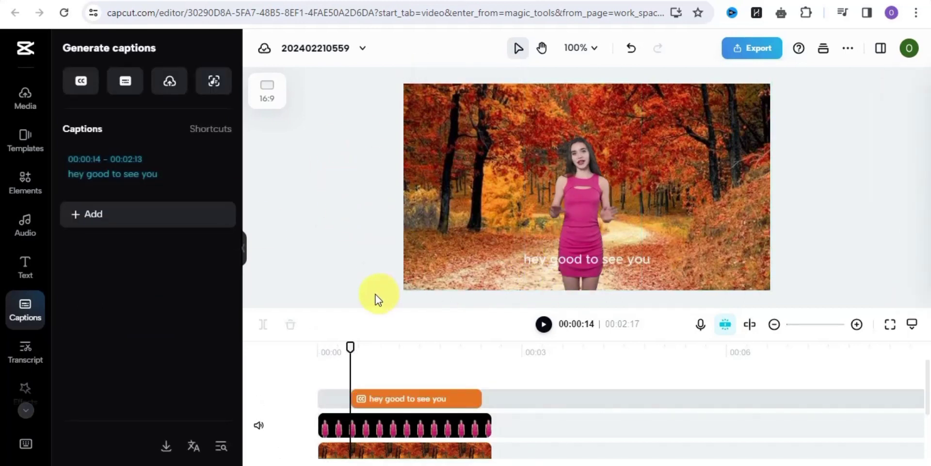
{"action": "left_click_drag", "start_coordinate": [347, 344], "coordinate": [316, 344]}
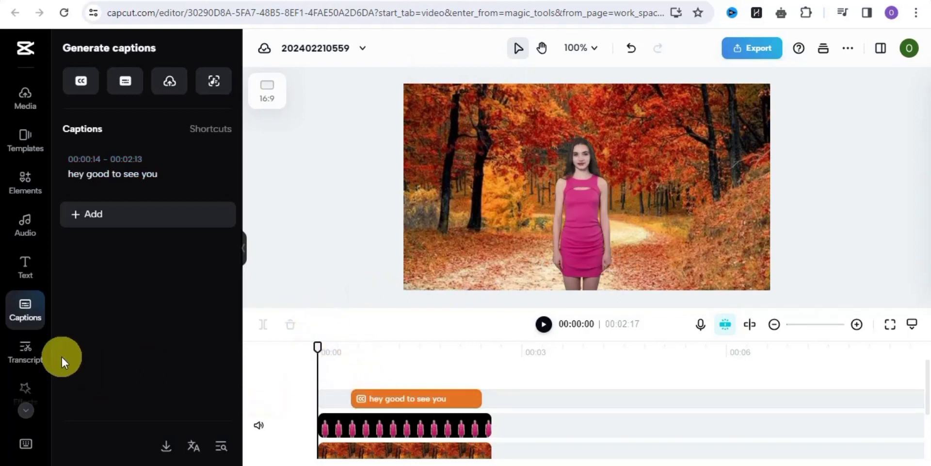
{"action": "left_click", "coordinate": [23, 224]}
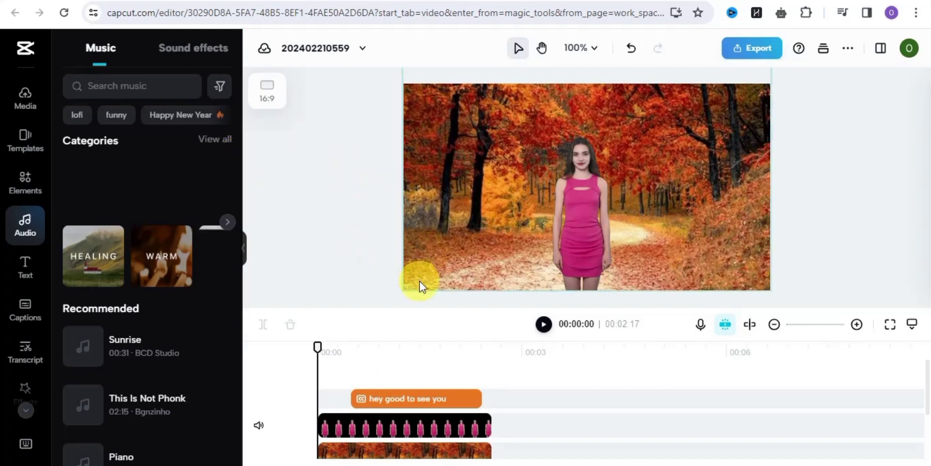
{"action": "mouse_move", "coordinate": [125, 343]}
{"action": "left_click_drag", "start_coordinate": [148, 353], "coordinate": [312, 453]}
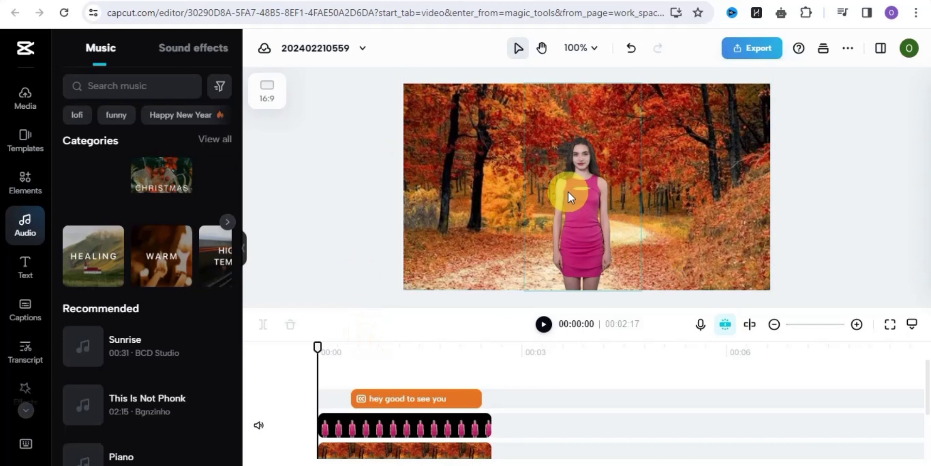
{"action": "left_click", "coordinate": [749, 54]}
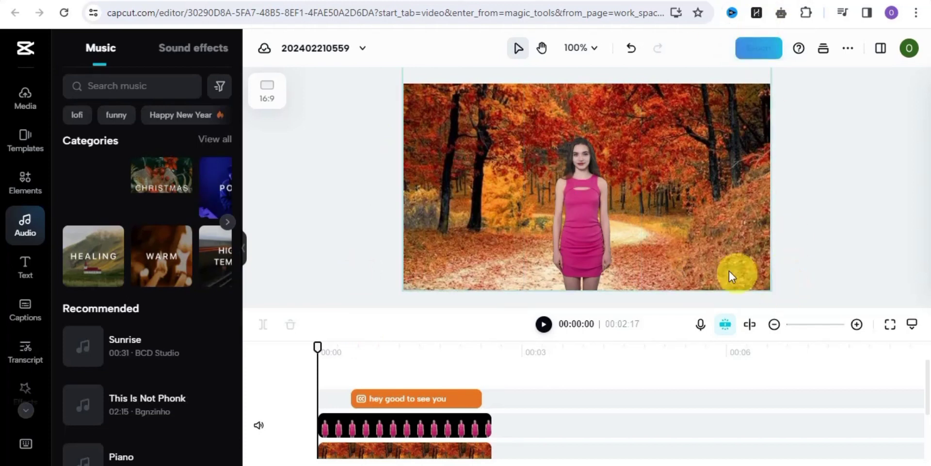
{"action": "left_click", "coordinate": [591, 251]}
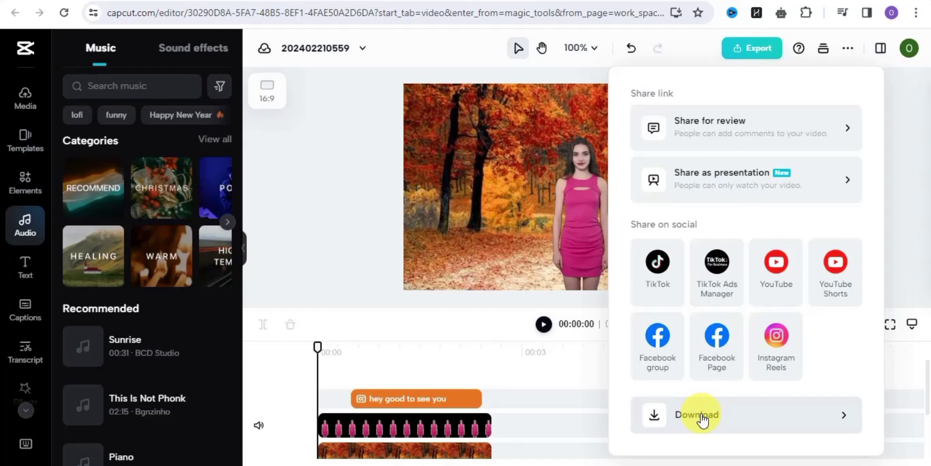
{"action": "left_click", "coordinate": [336, 193]}
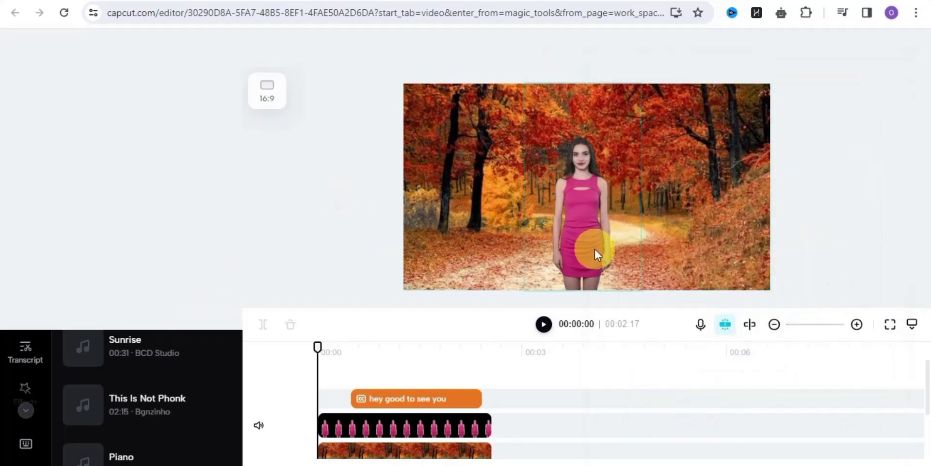